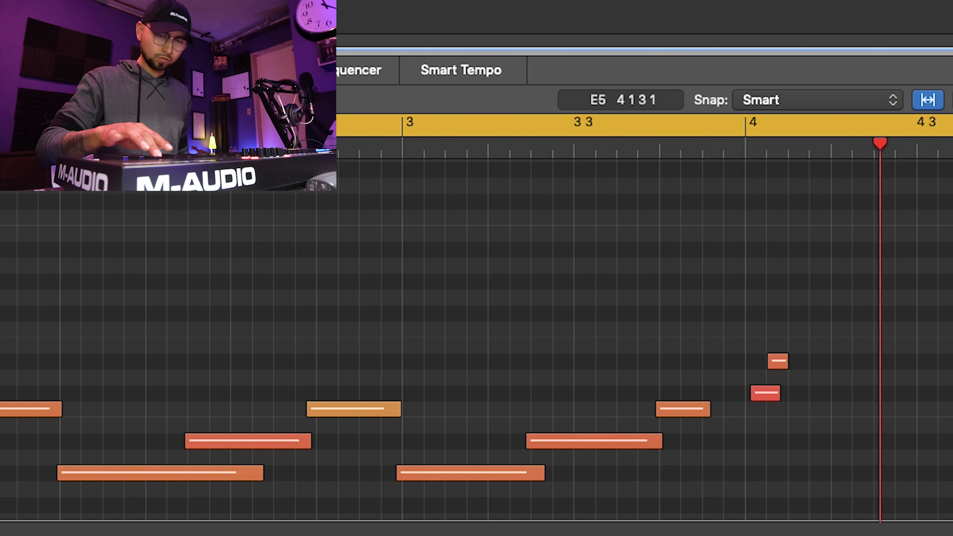
- Stop recording and quantize all notes in the new Inst 2 region to 1/16 notes
key(space)
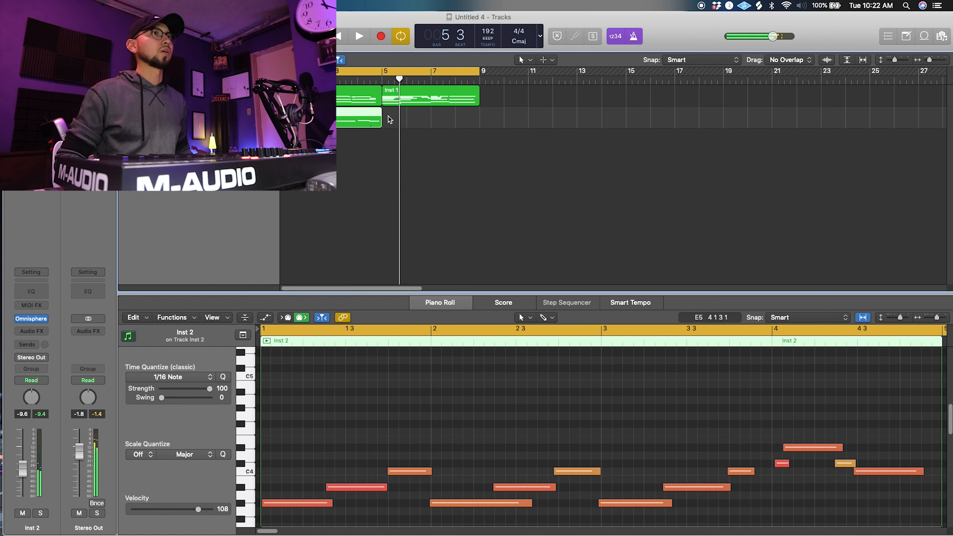
click(423, 400)
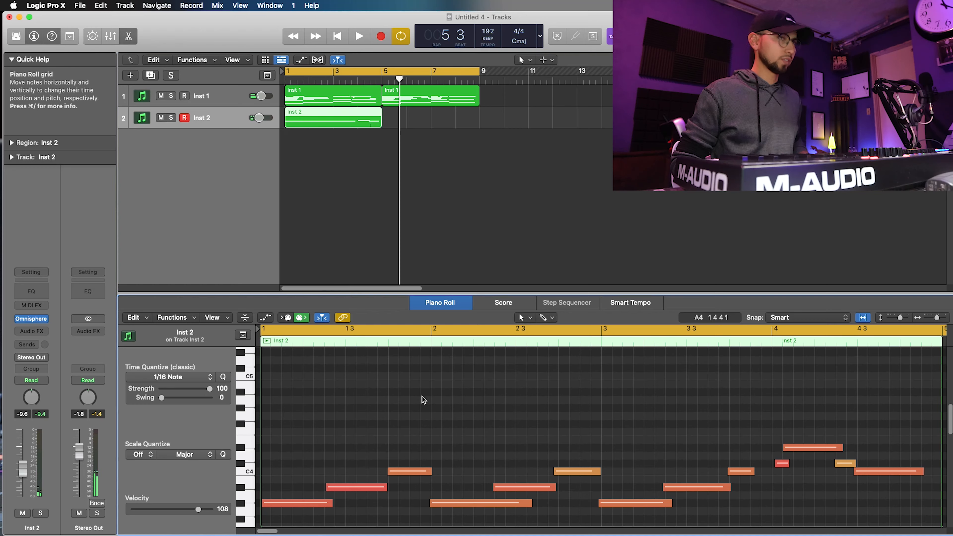
key(super+a)
key(q)
- Repeat the Inst 2 region once so it also fills bars 5 to 8, and play back the arrangement
click(346, 117)
key(super+r)
click(371, 184)
key(space)
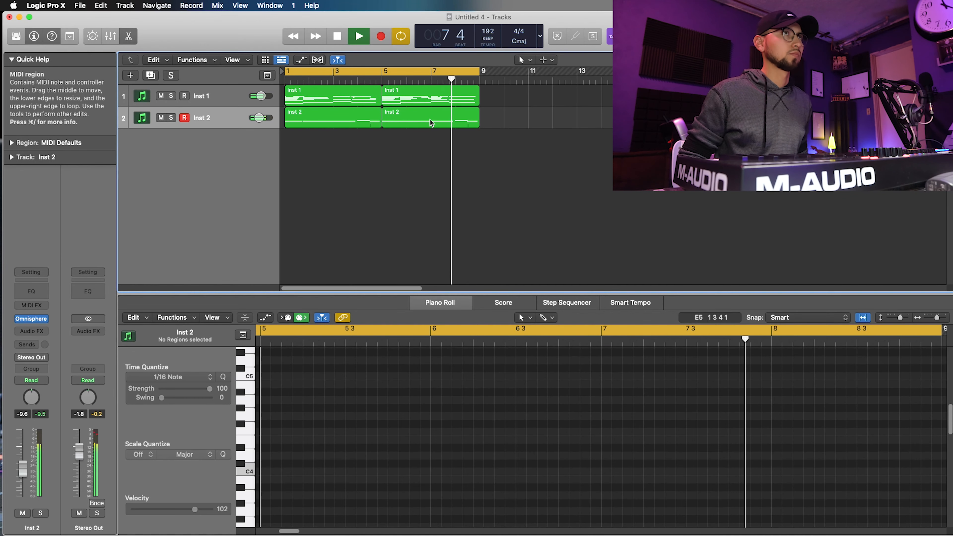
click(432, 123)
key(space)
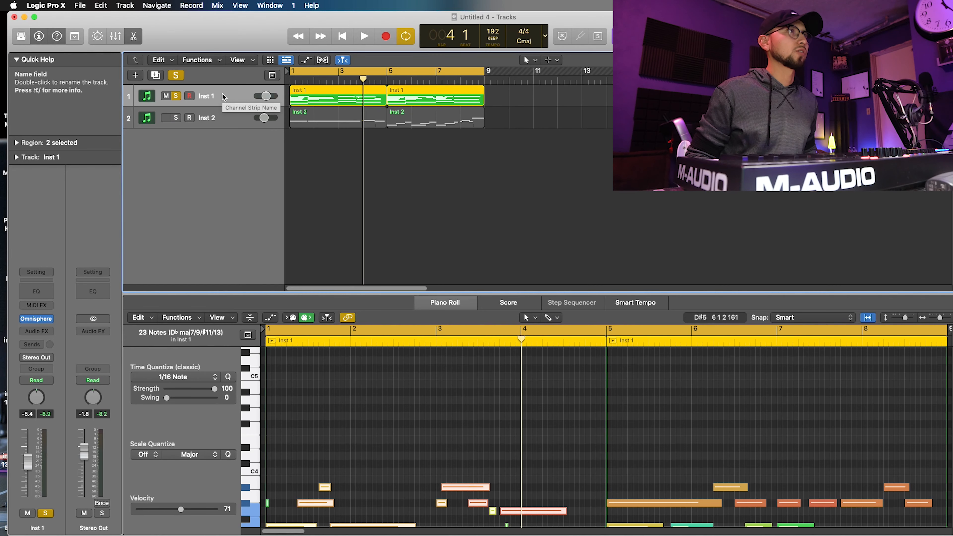
- Raise the soloed Inst 1 track's volume to -4.2 dB during playback
key(space)
drag(269, 96, 276, 99)
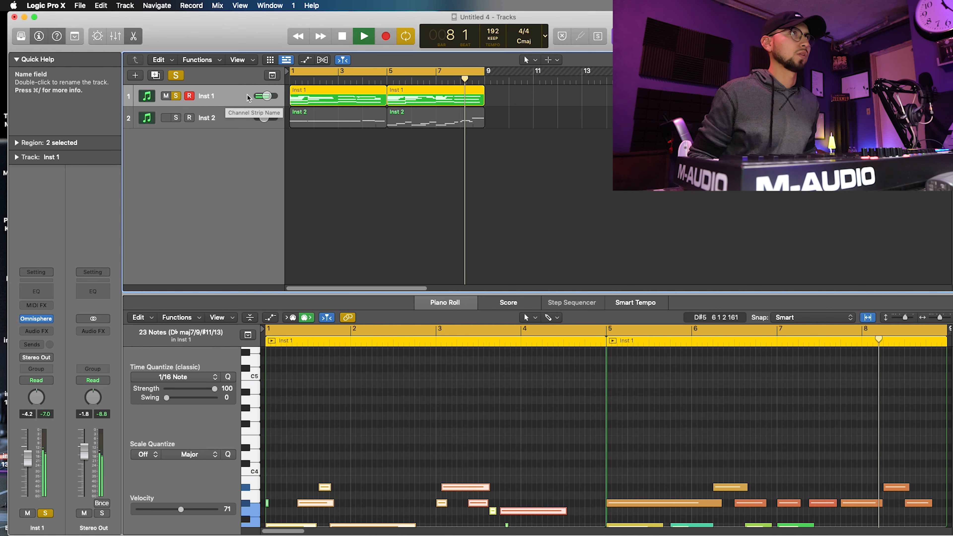
key(space)
- Duplicate the Inst 1 track with its settings, without its regions, and clear the solo state
key(super+d)
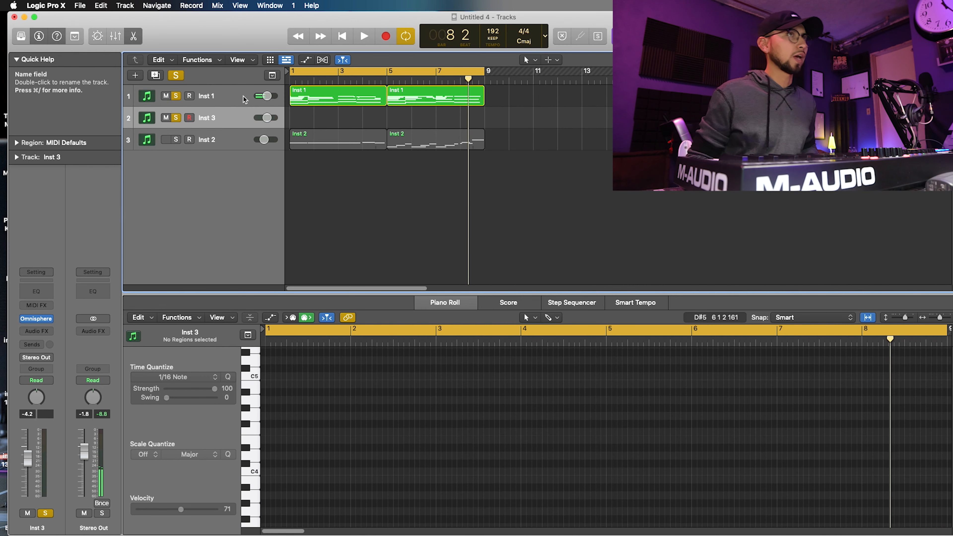
click(180, 77)
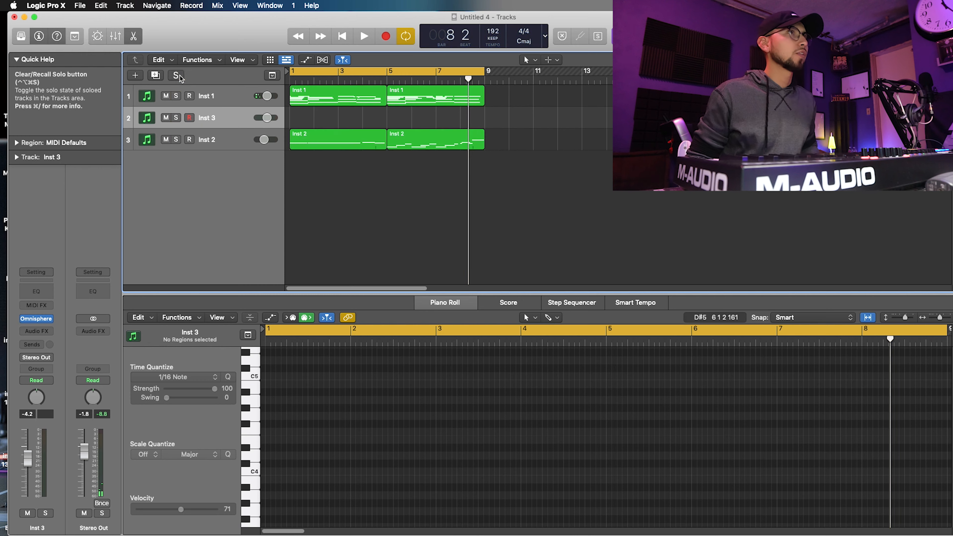
click(291, 80)
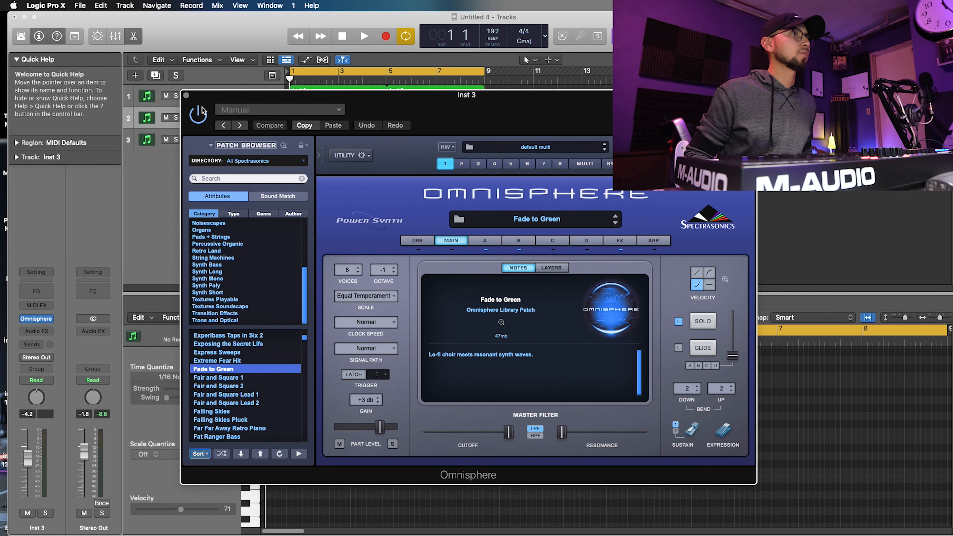
- Replace Omnisphere with the Piano V2 instrument on the Inst 3 track
click(186, 95)
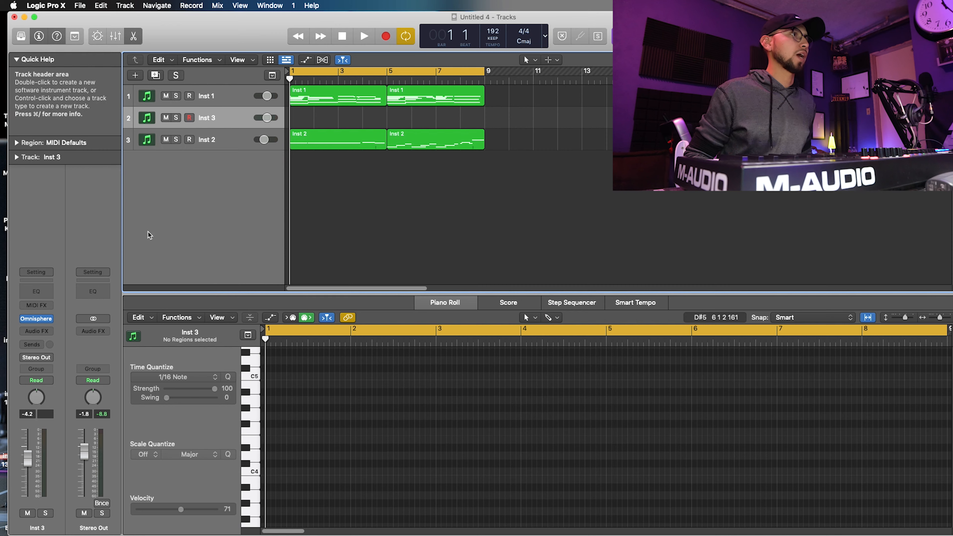
click(52, 320)
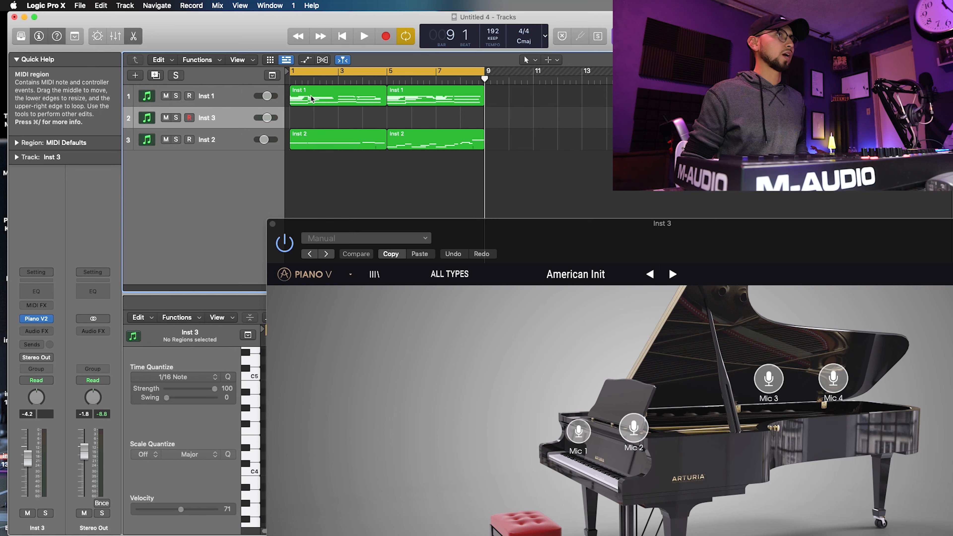
- Copy both Inst 1 regions onto the Inst 3 track so that they start at bar 1
click(333, 96)
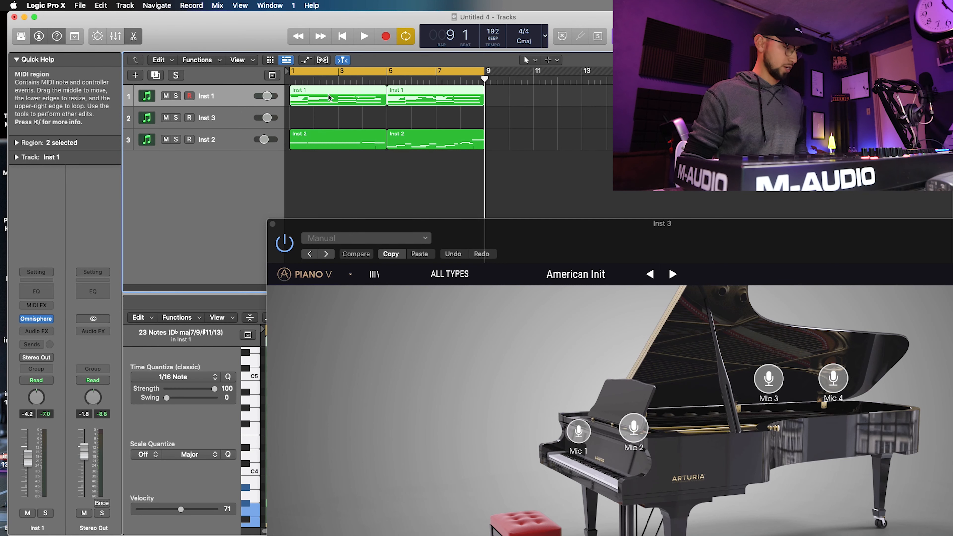
click(262, 113)
key(super+v)
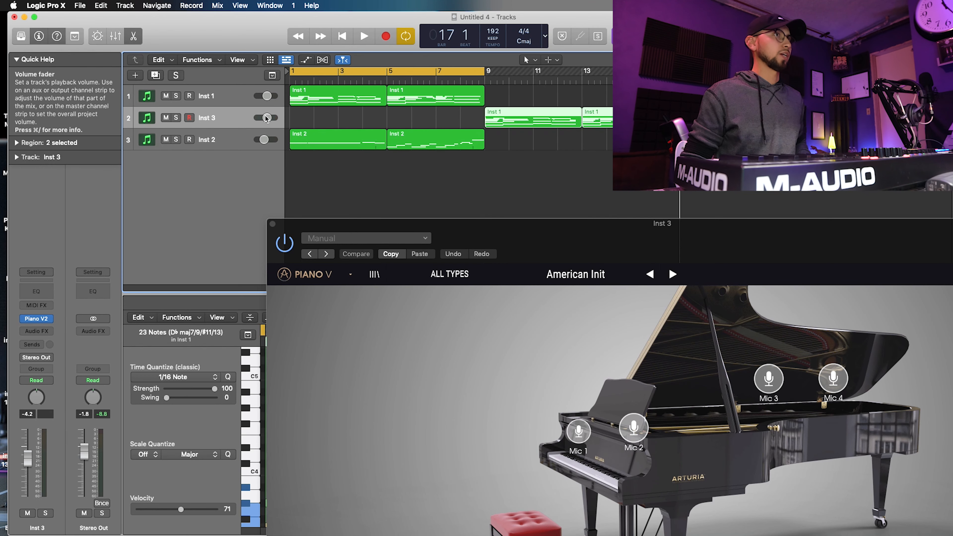
drag(533, 120, 337, 120)
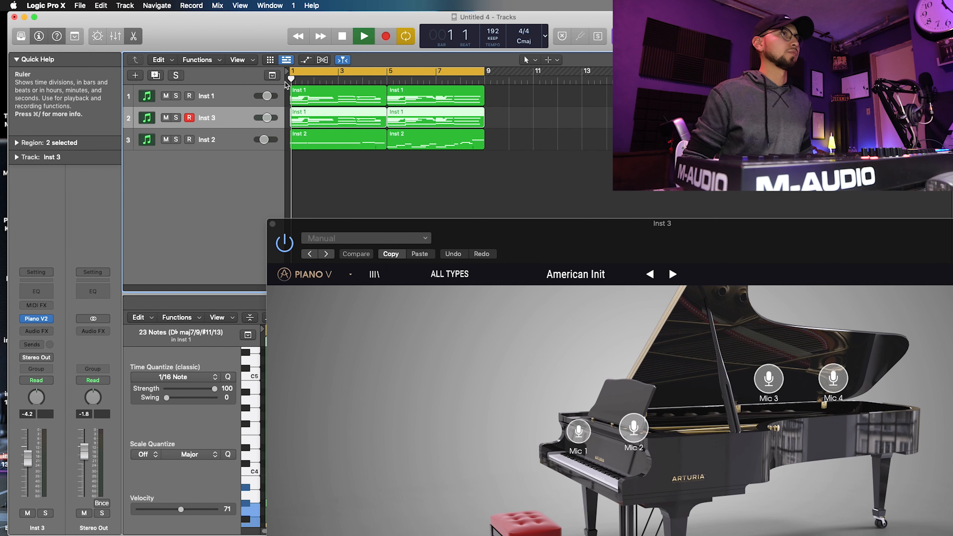
- Close the Piano V plug-in window, solo the Inst 3 track during playback and collapse Quick Help
click(273, 224)
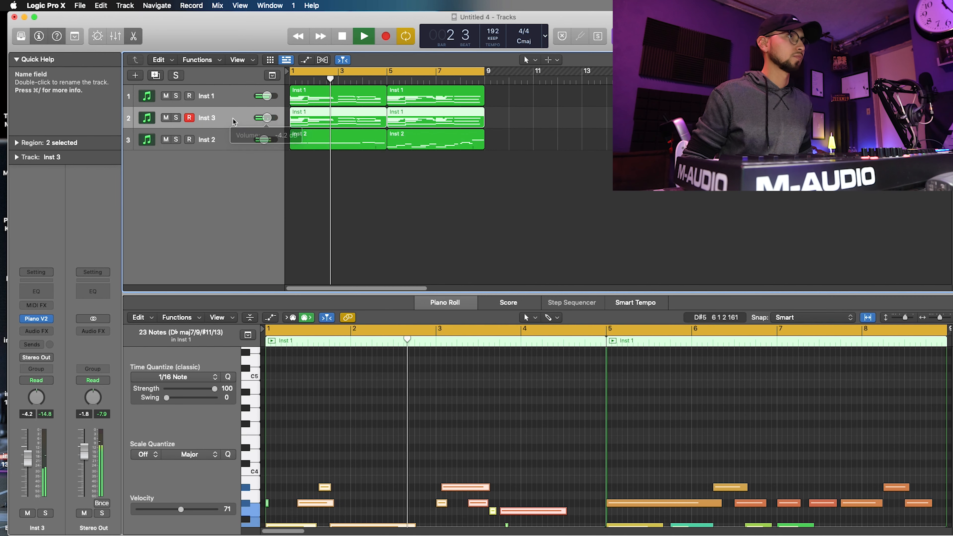
click(181, 120)
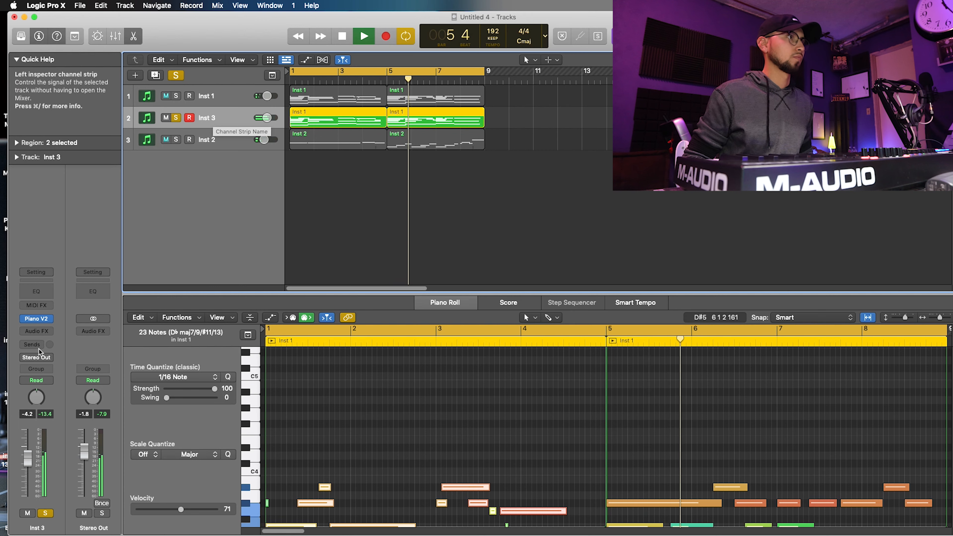
click(15, 61)
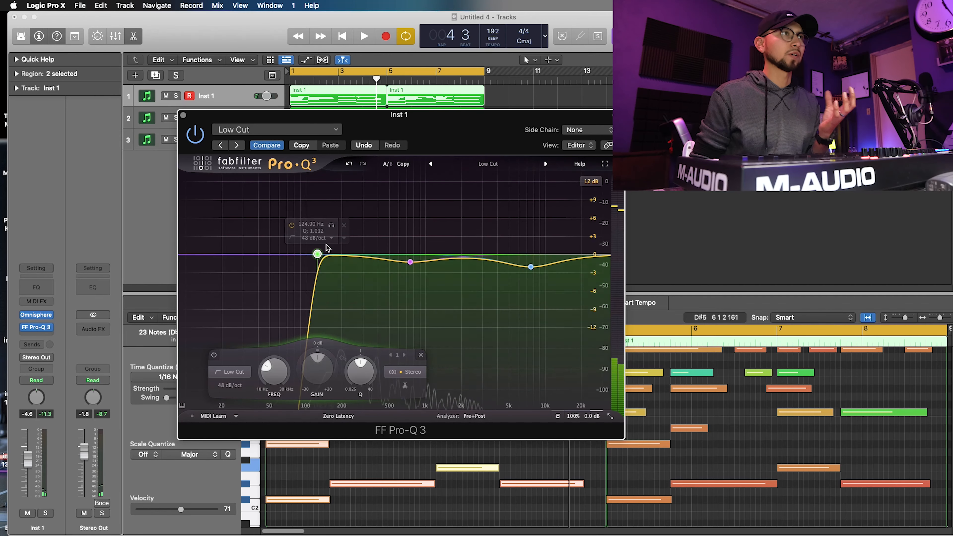
- Lower the low-cut frequency in the Inst 1 track's Pro-Q 3 equalizer to about 80 Hz
drag(317, 254, 309, 259)
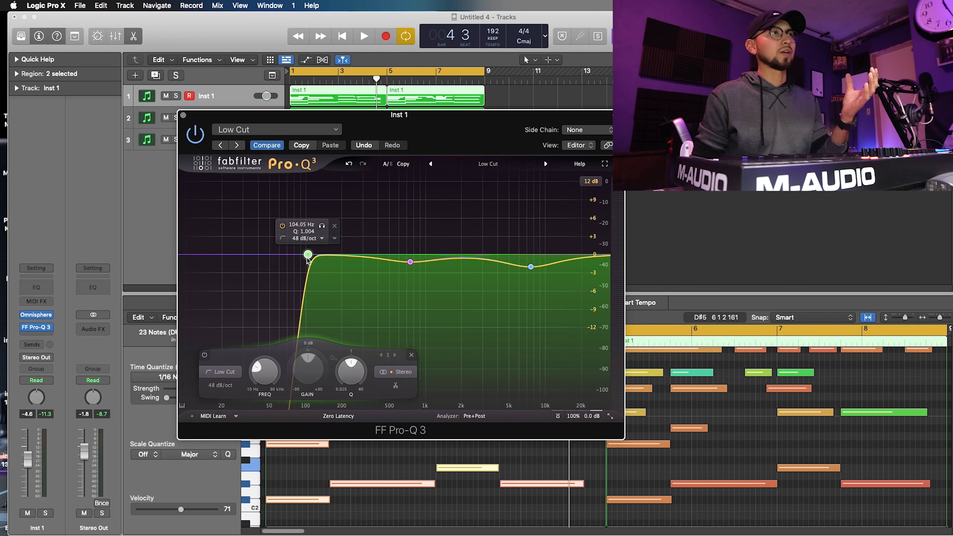
drag(308, 259, 302, 260)
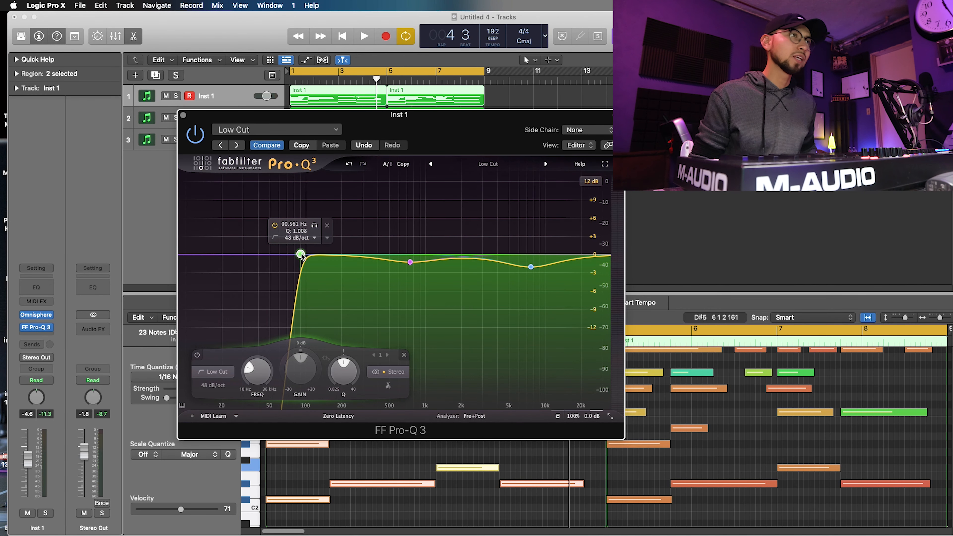
drag(302, 259, 294, 255)
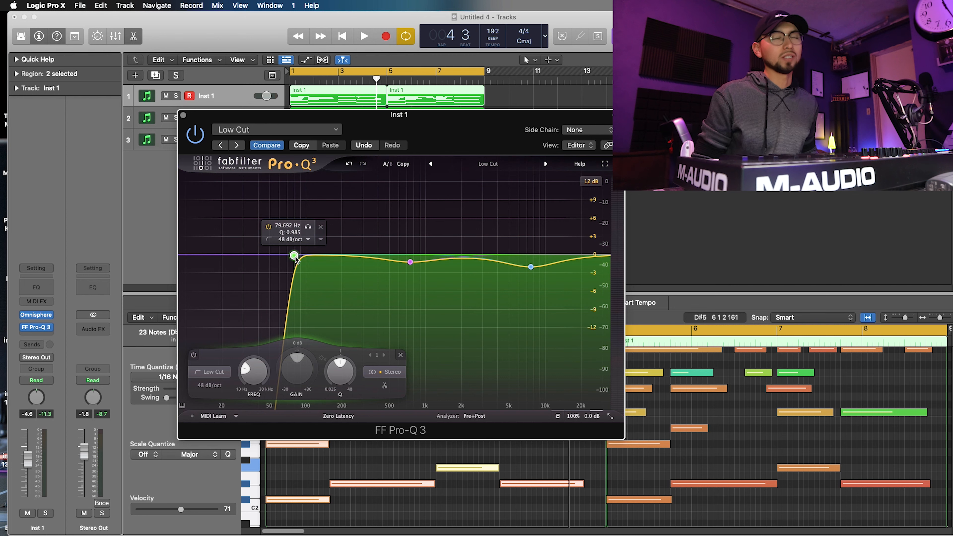
- Shape the Pro-Q 3 bell cuts during playback, with the mid bell at about 595 Hz and -2 dB and the high bell slightly lower in frequency
key(space)
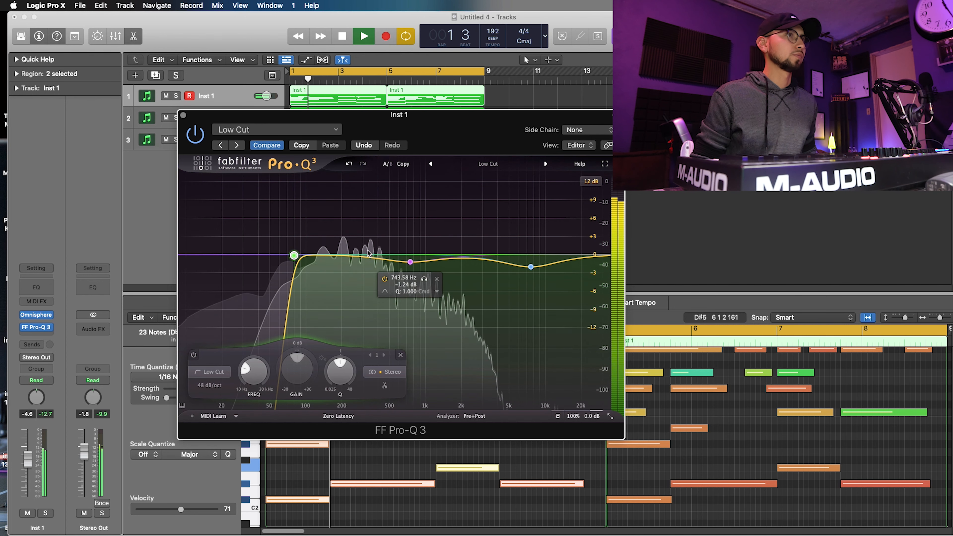
drag(412, 265, 405, 269)
drag(532, 269, 523, 266)
drag(403, 267, 397, 268)
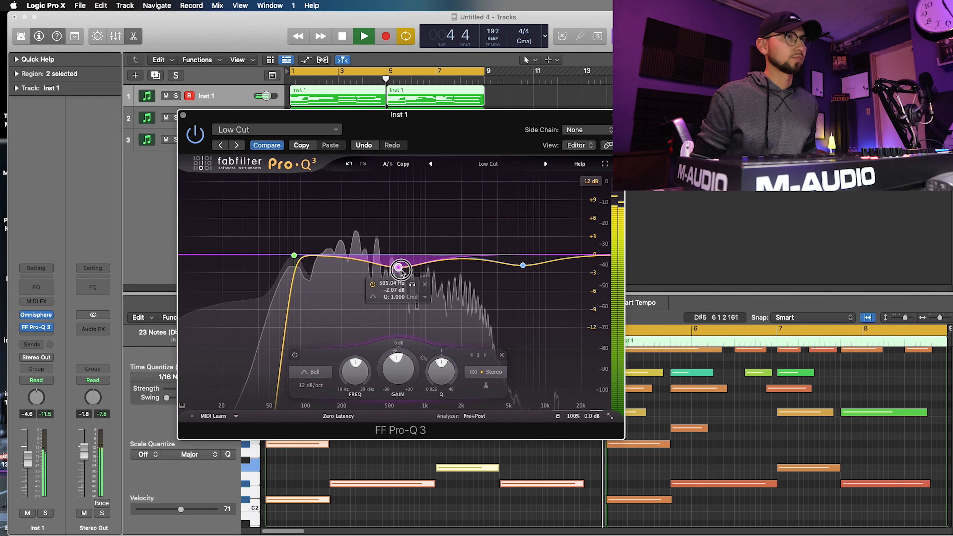
click(183, 115)
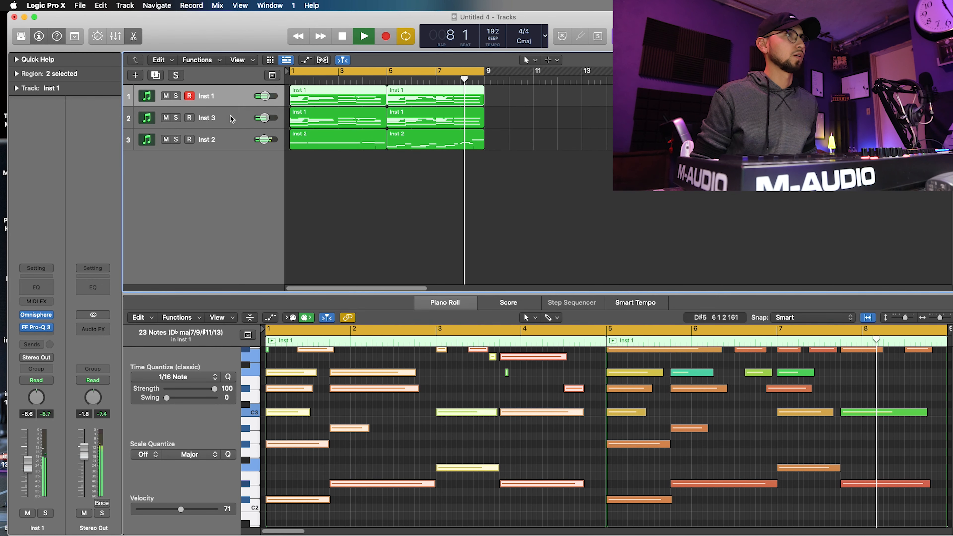
- Select the Inst 3, Inst 1 and Inst 2 tracks in turn to review the layered parts
click(258, 122)
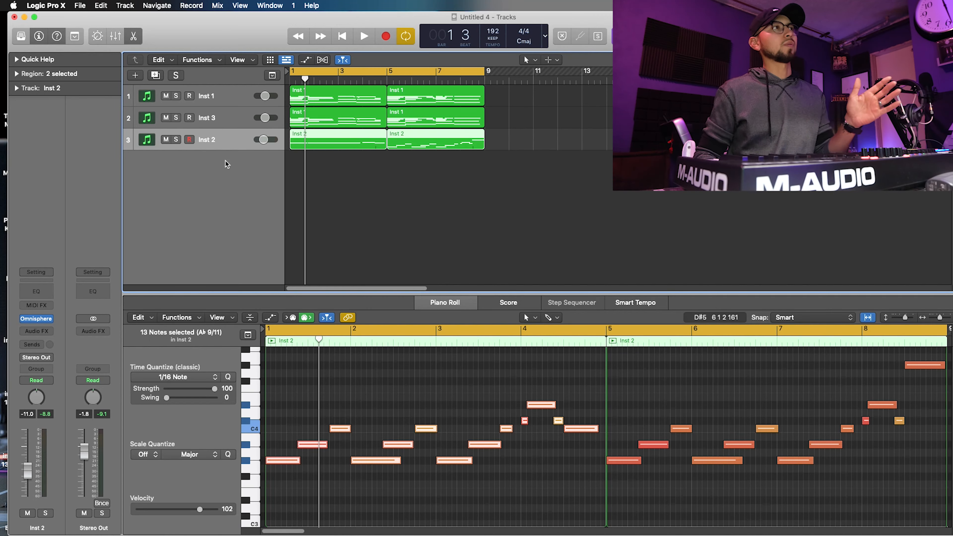
click(217, 124)
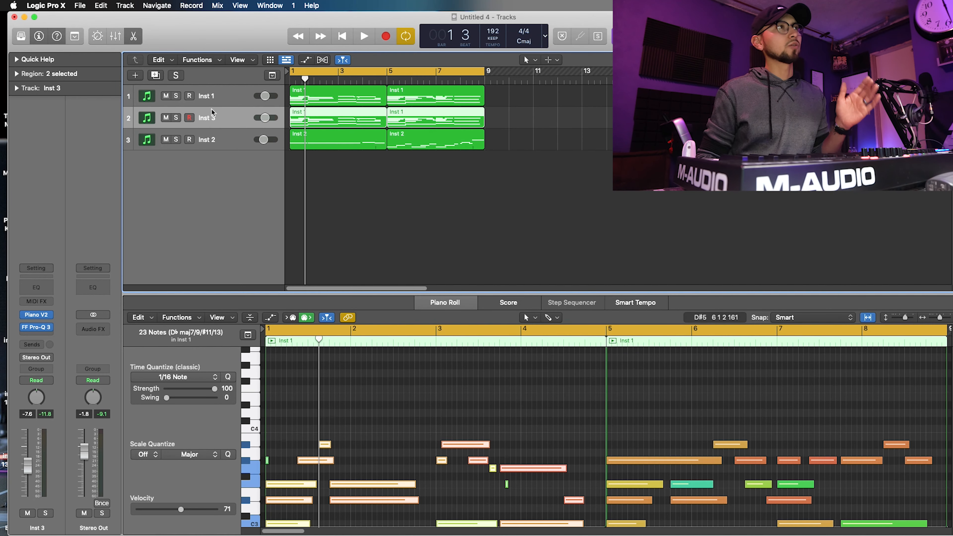
click(211, 102)
click(220, 117)
click(219, 98)
click(220, 118)
click(224, 140)
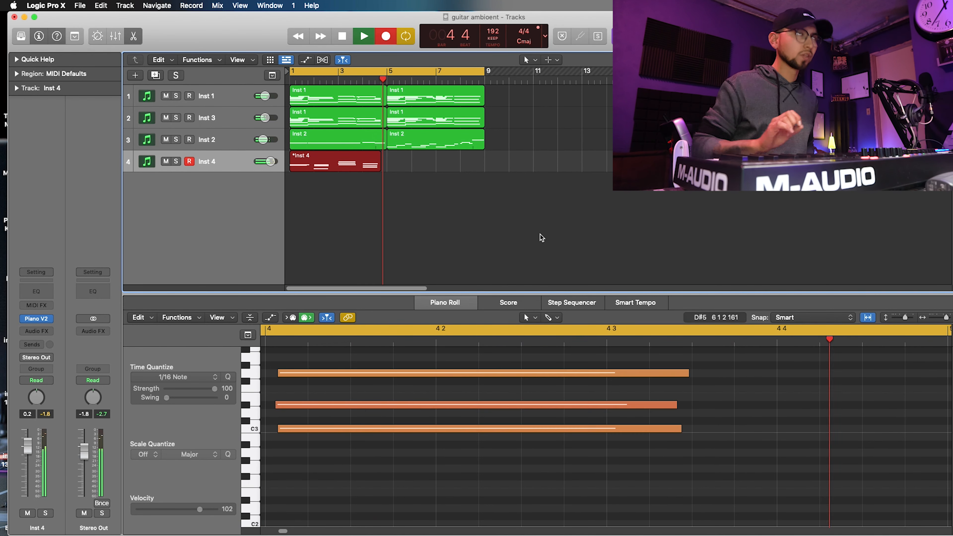
- Stop recording, quantize all Inst 4 notes to 1/16 notes and adjust the track's volume during playback
key(space)
click(417, 445)
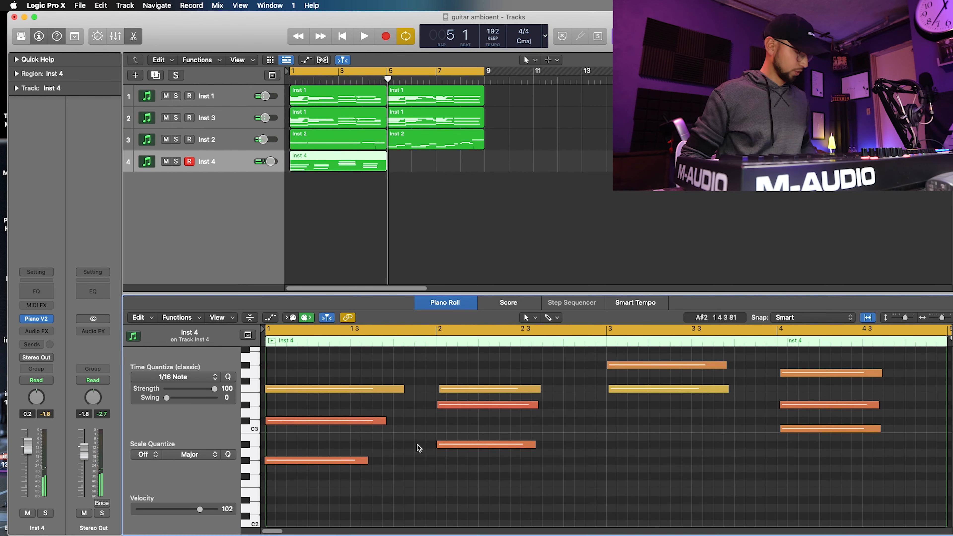
key(super+a)
key(q)
key(space)
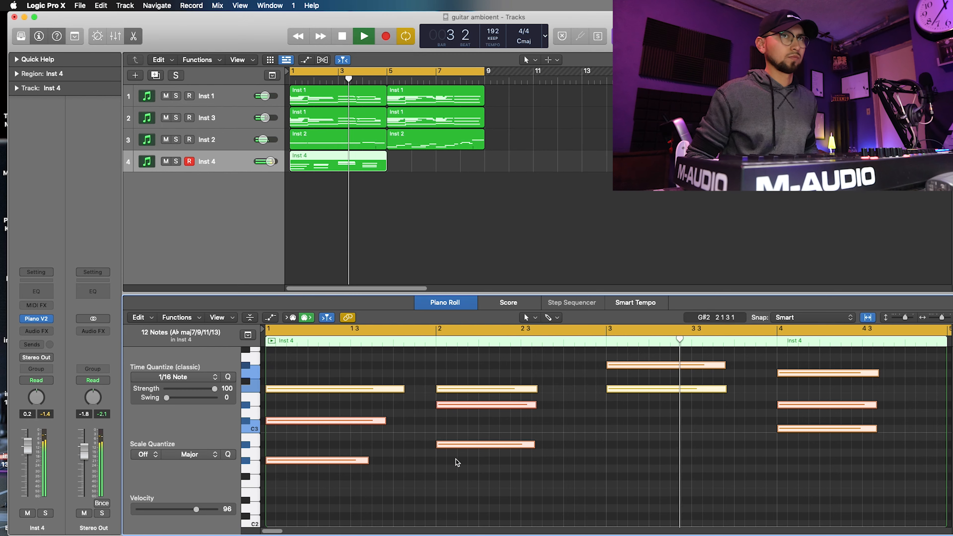
drag(271, 161, 303, 183)
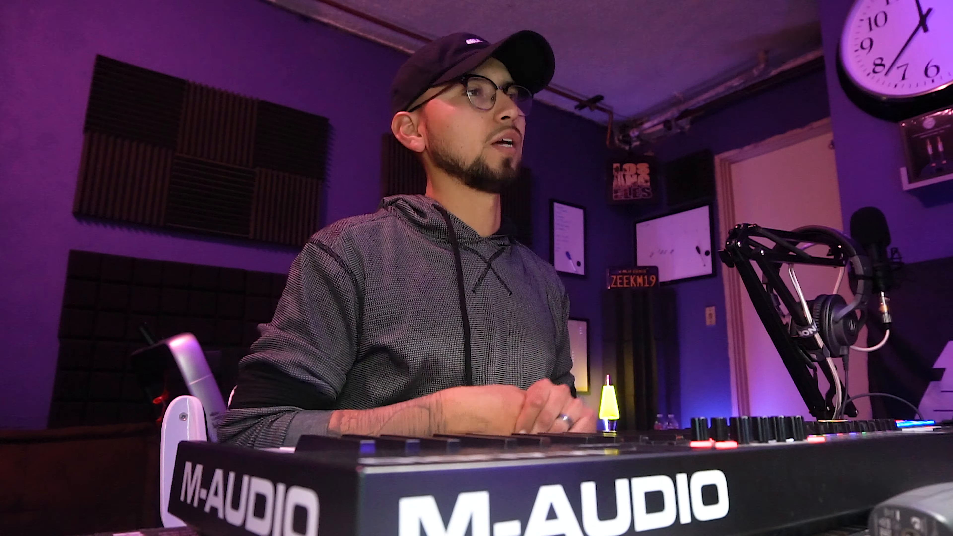